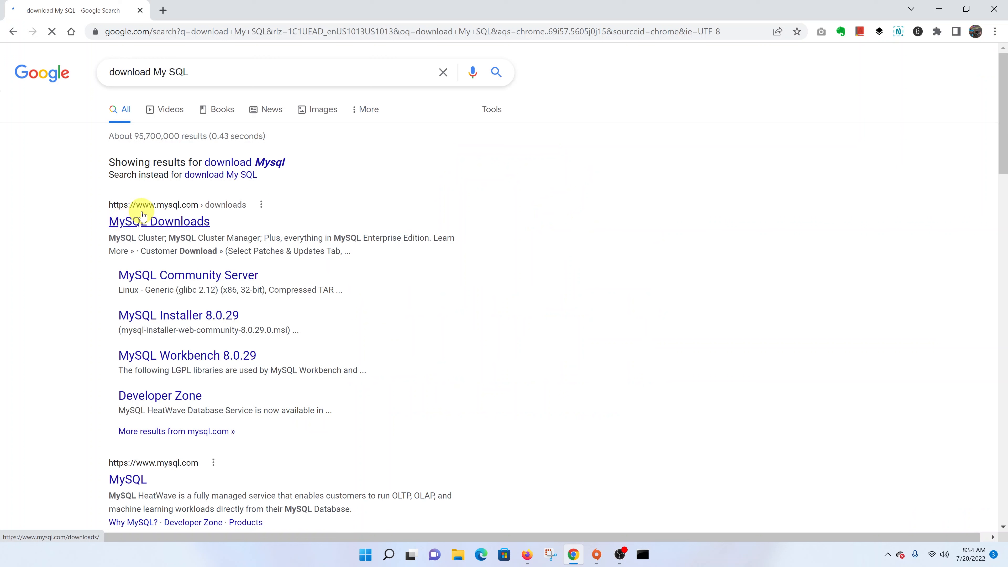
Open the MySQL Downloads page from the Google results for 'download My SQL'.
{"action": "left_click", "coordinate": [186, 204]}
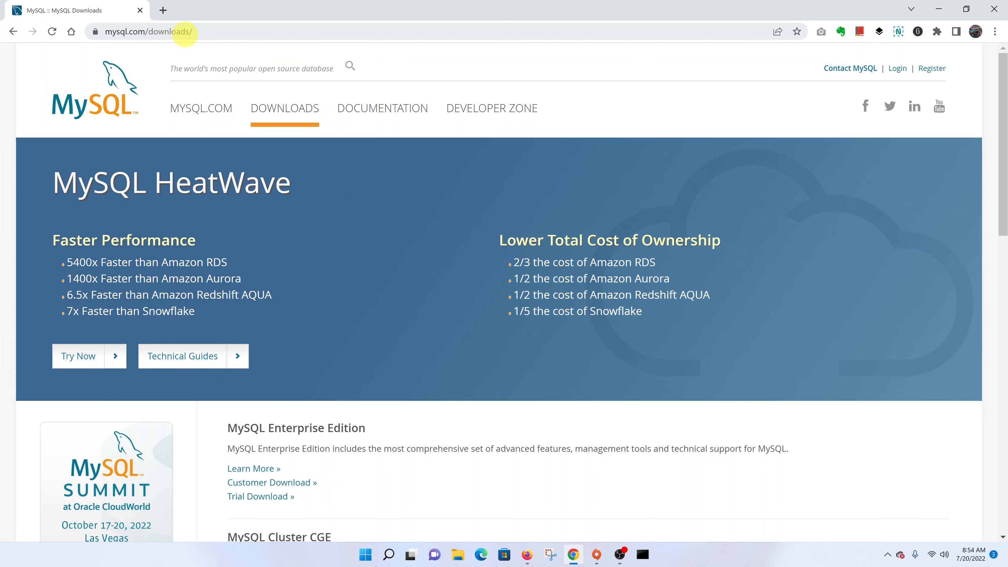
Go through Community (GPL) Downloads and Community Server to the 439.6M MySQL Installer 8.0.29 download.
{"action": "scroll", "coordinate": [356, 166], "scroll_direction": "down", "scroll_amount": 10}
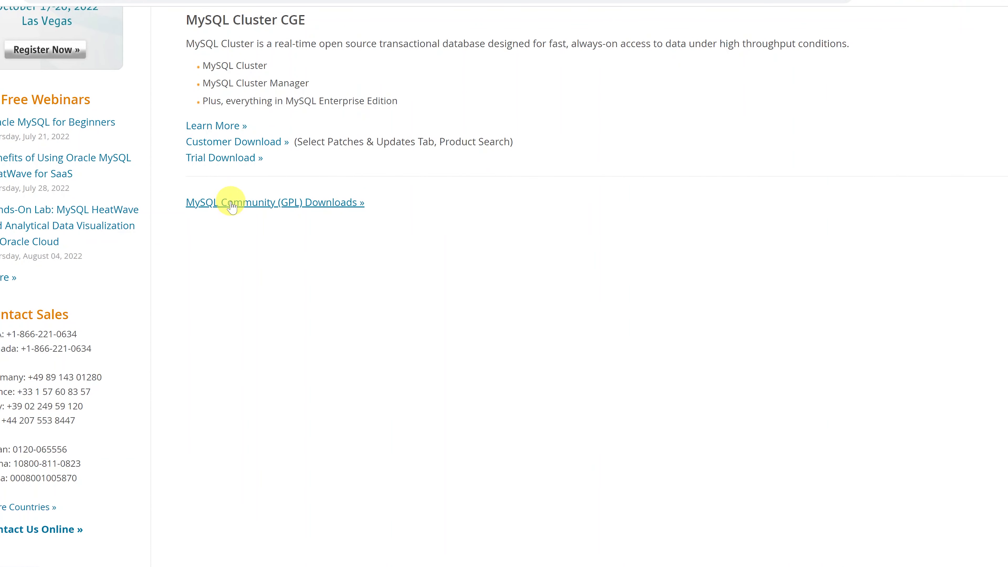
{"action": "left_click", "coordinate": [248, 207]}
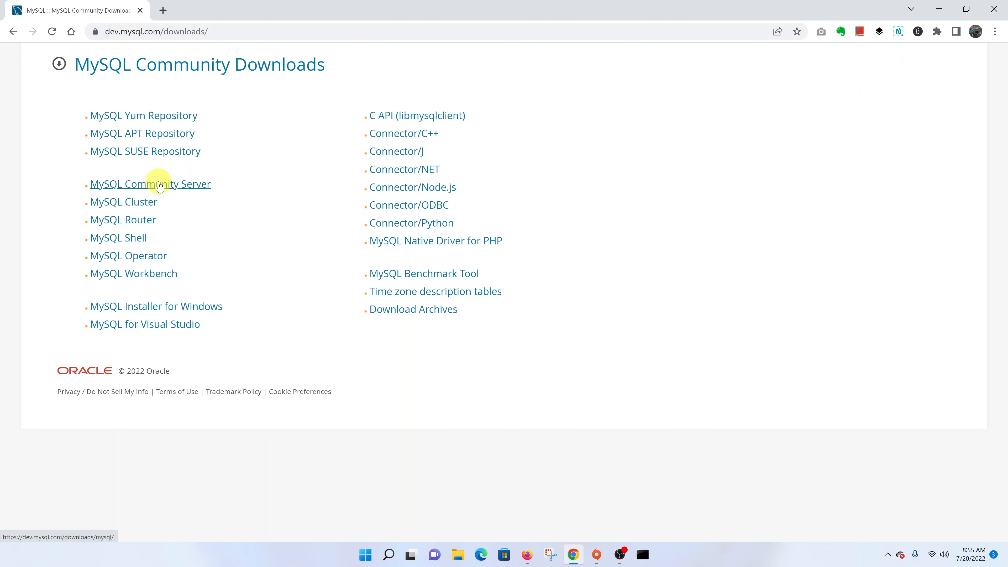
{"action": "left_click", "coordinate": [160, 185]}
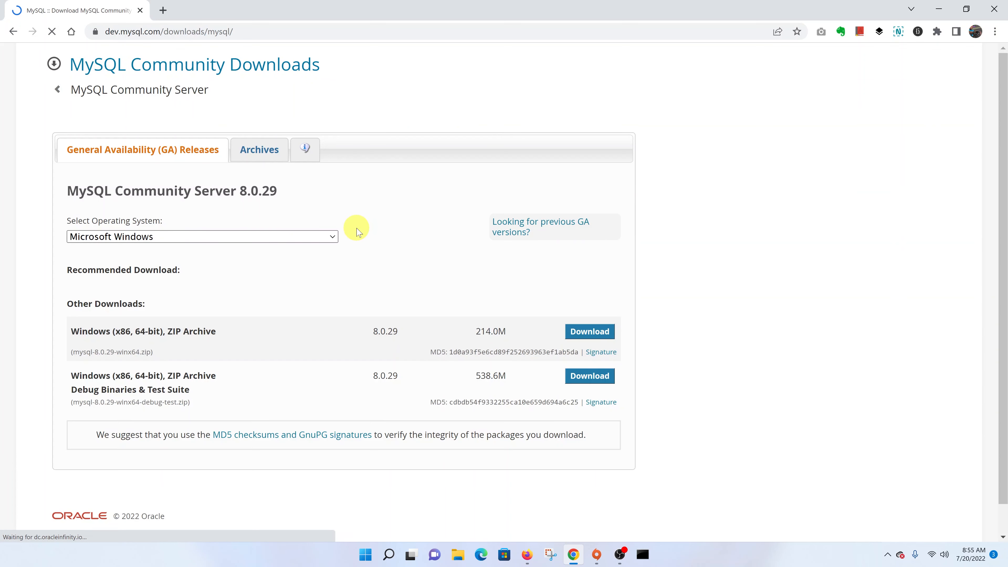
{"action": "scroll", "coordinate": [357, 233], "scroll_direction": "down", "scroll_amount": 3}
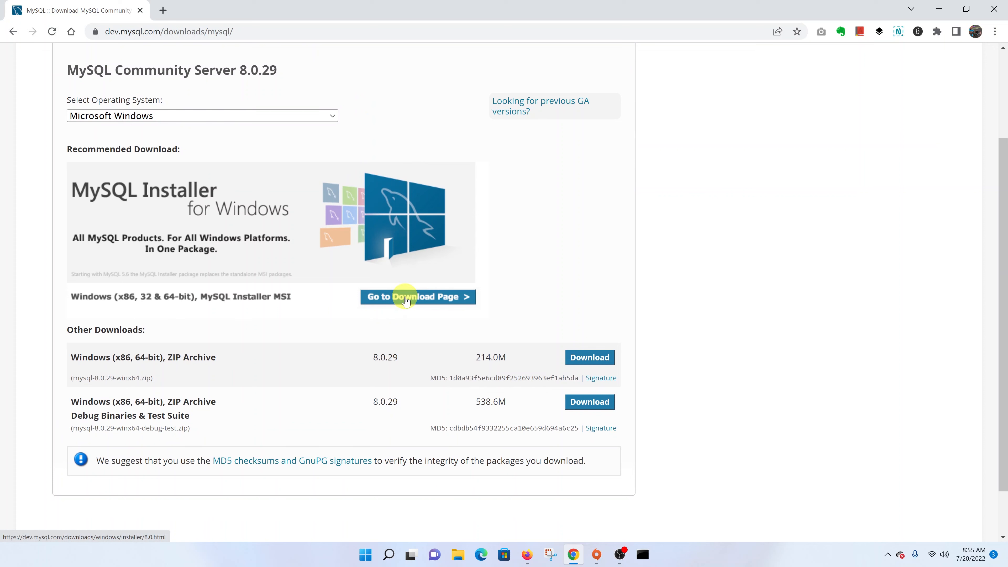
{"action": "left_click", "coordinate": [406, 300]}
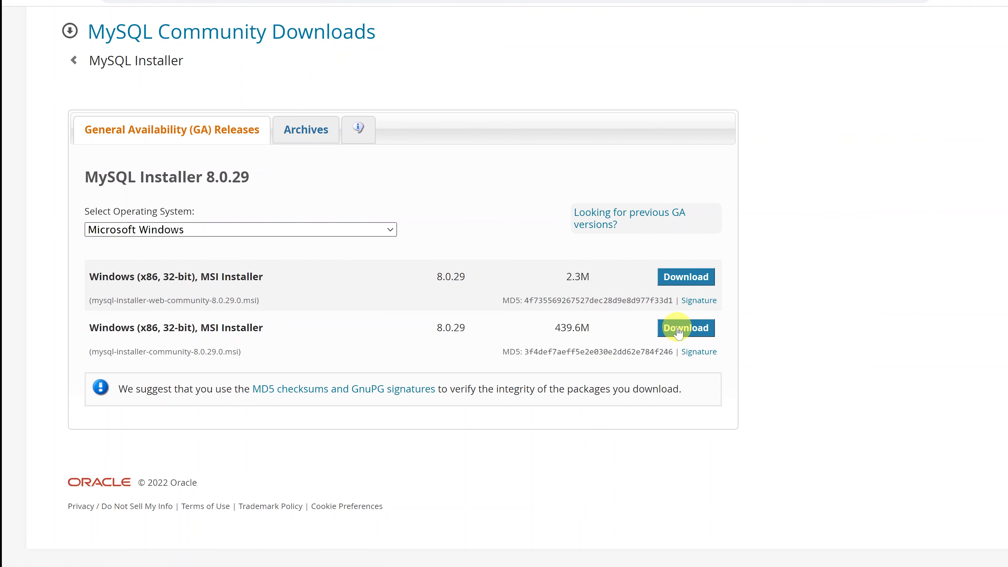
{"action": "left_click", "coordinate": [702, 327]}
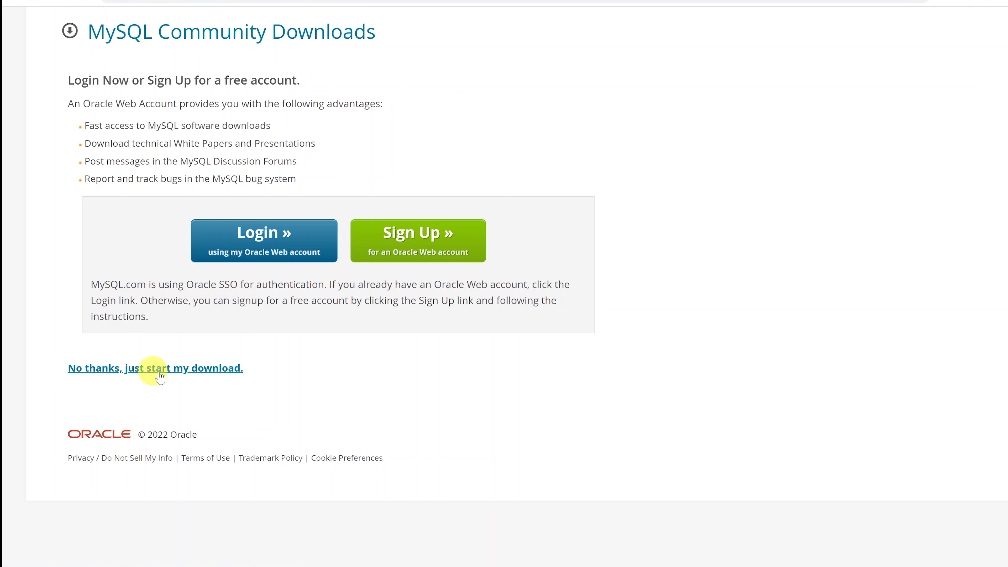
Skip the login and save mysql-installer-community-8.0.29.0.msi to the Downloads folder.
{"action": "left_click", "coordinate": [190, 370]}
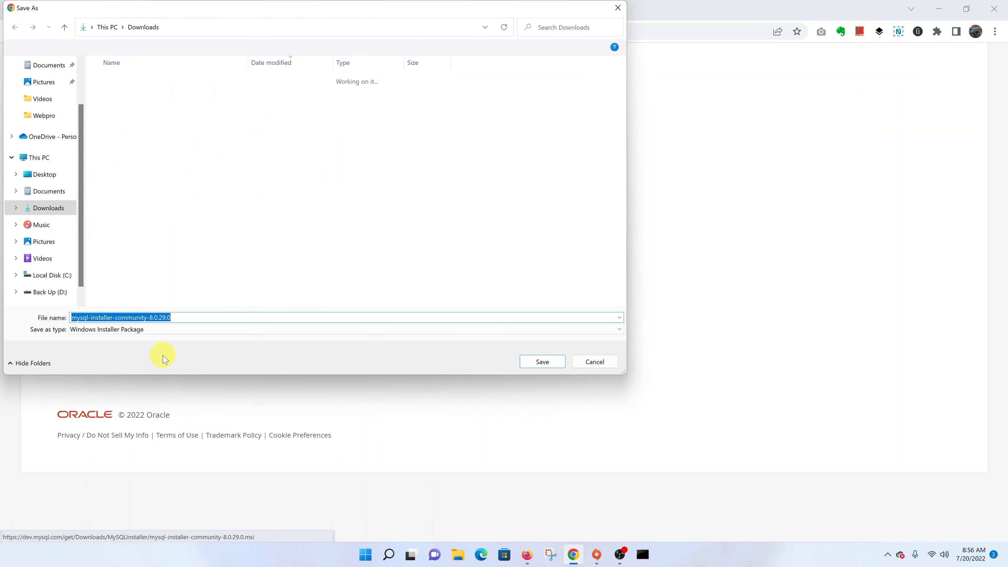
{"action": "left_click_drag", "start_coordinate": [327, 15], "coordinate": [409, 80]}
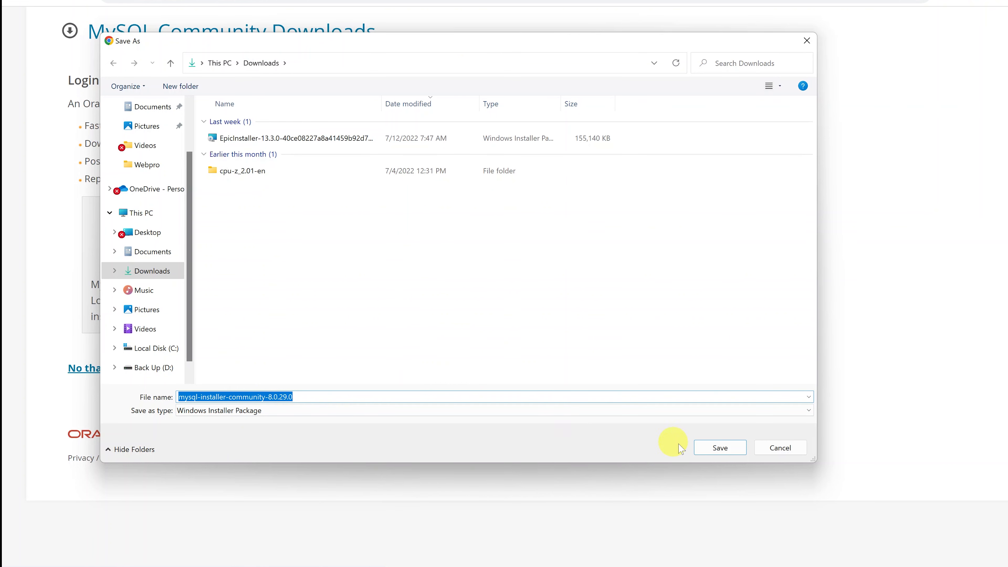
{"action": "left_click", "coordinate": [730, 448]}
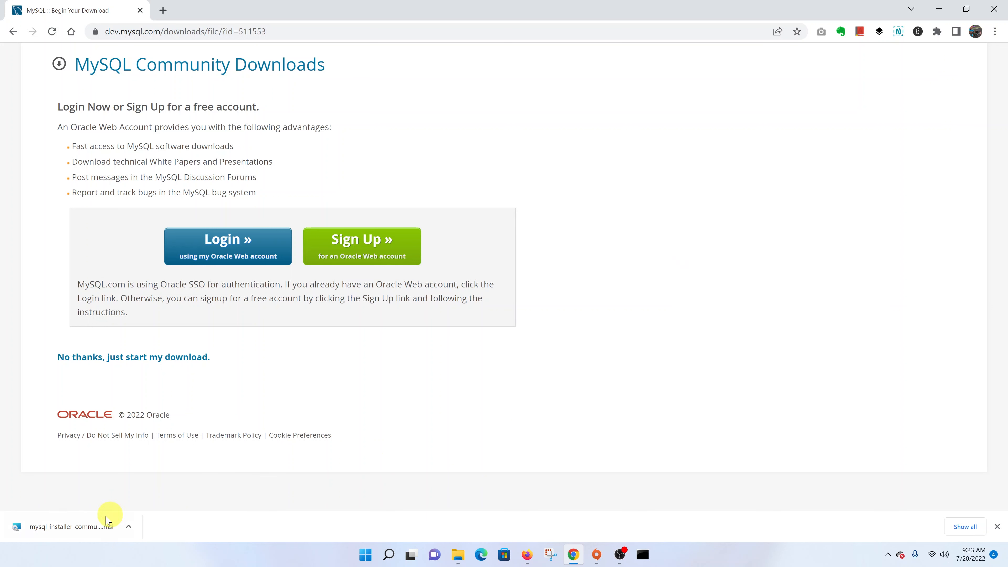
Run the downloaded MySQL installer .msi from Chrome and minimize the browser.
{"action": "left_click", "coordinate": [106, 521]}
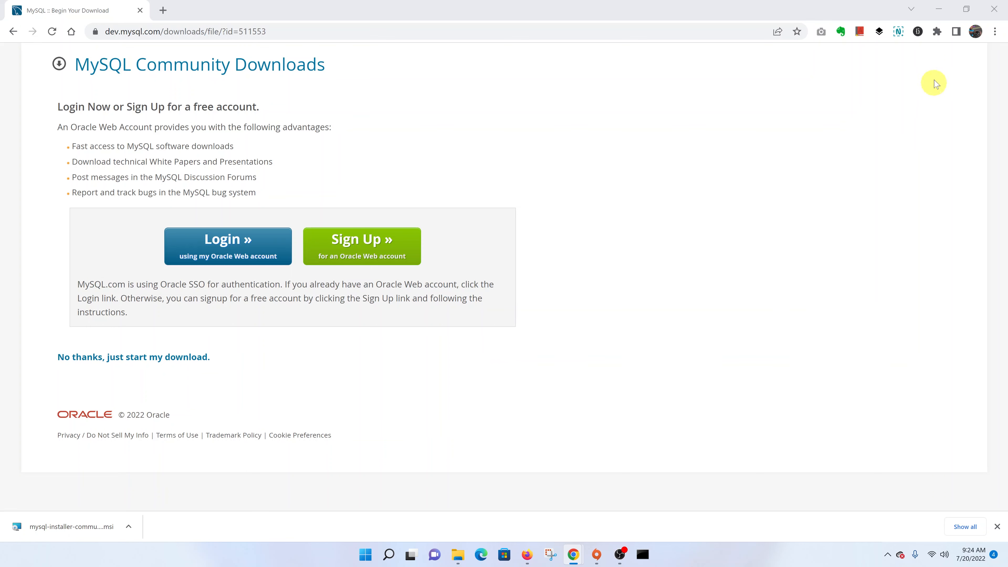
{"action": "left_click", "coordinate": [941, 9]}
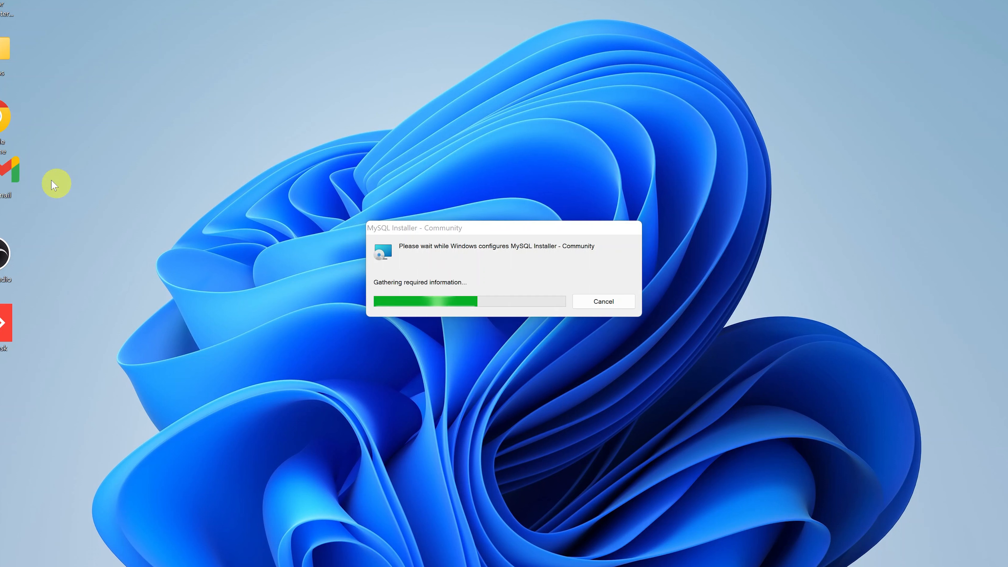
{"action": "left_click_drag", "start_coordinate": [2, 175], "coordinate": [4, 181]}
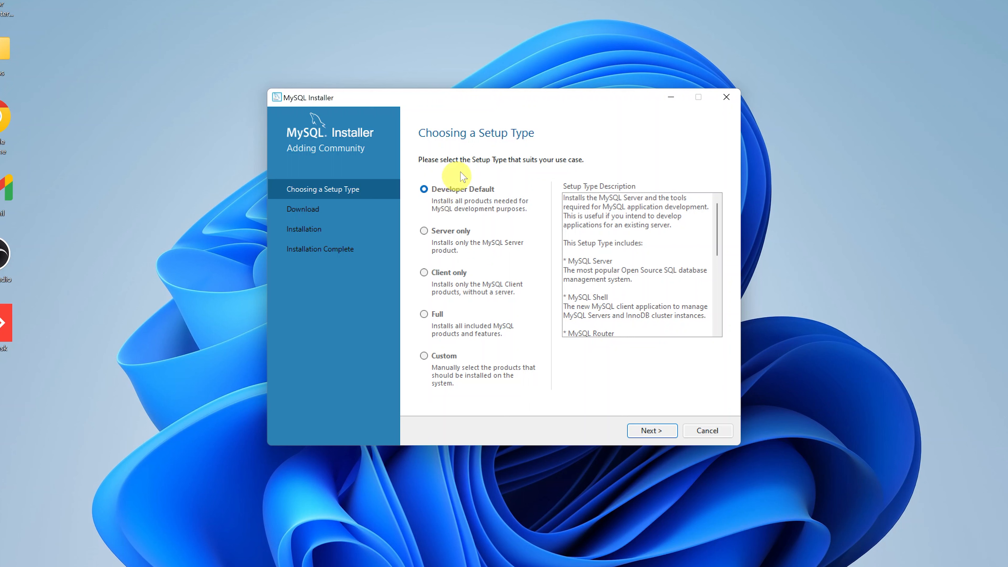
Pick Developer Default and confirm continuing despite the unmet Visual Studio requirement.
{"action": "left_click", "coordinate": [441, 195]}
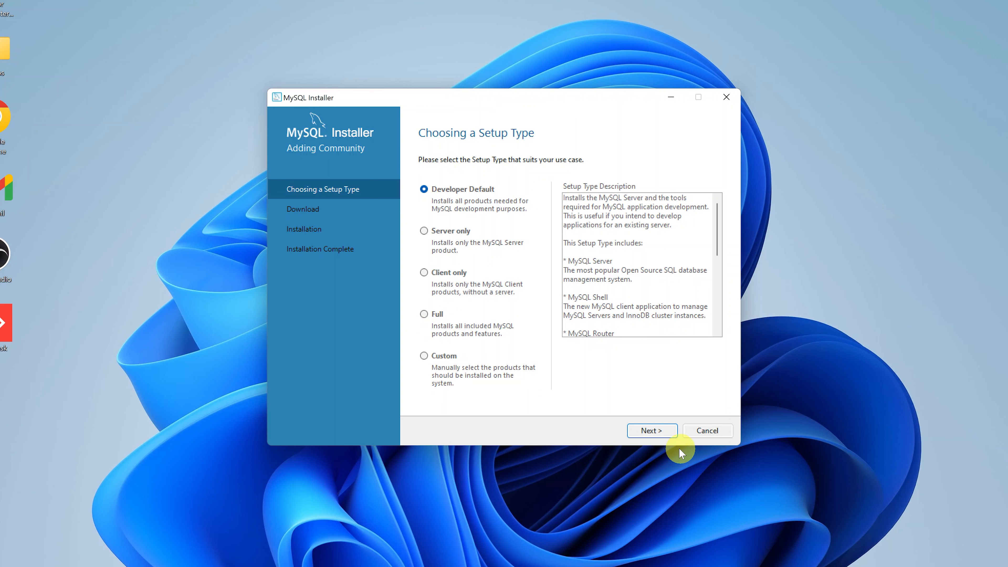
{"action": "left_click", "coordinate": [655, 430]}
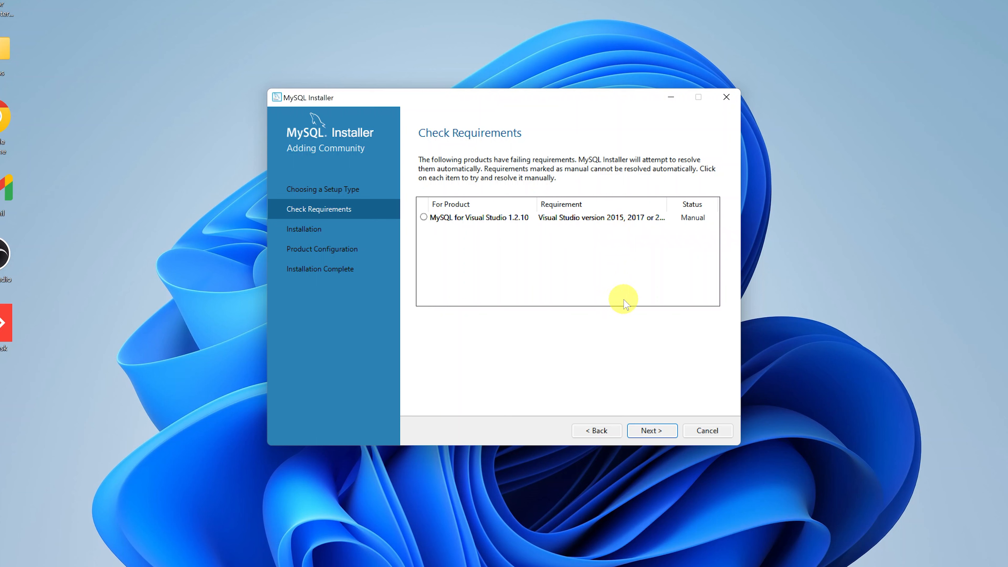
{"action": "left_click", "coordinate": [651, 431]}
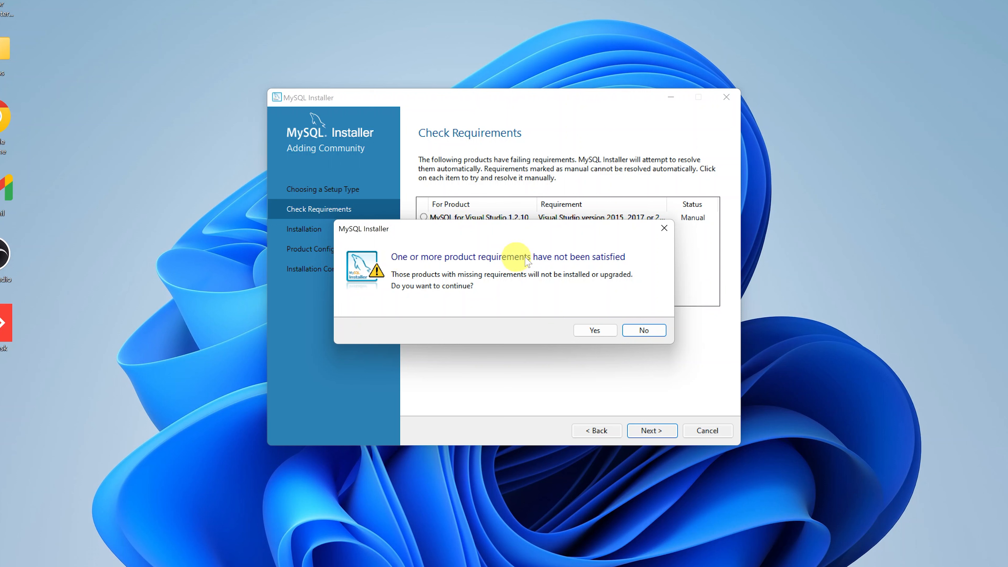
{"action": "left_click", "coordinate": [596, 331]}
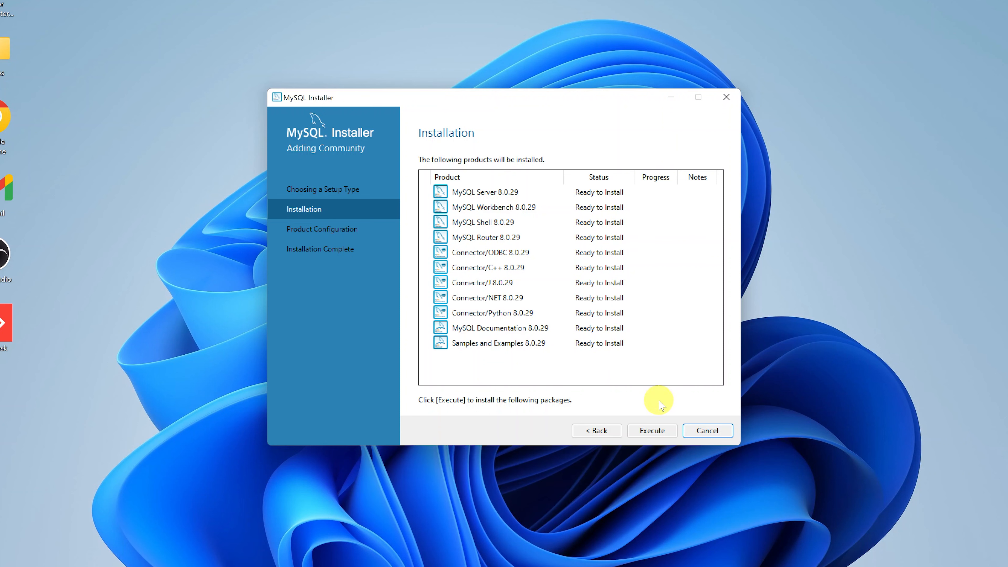
Install all 11 MySQL 8.0.29 products and continue to Product Configuration.
{"action": "left_click", "coordinate": [651, 433]}
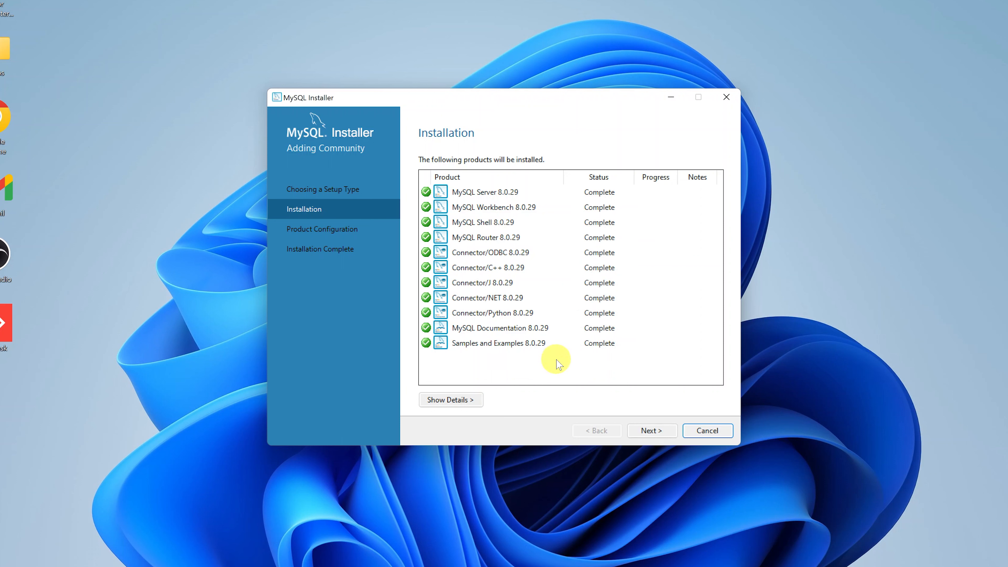
{"action": "left_click", "coordinate": [651, 430]}
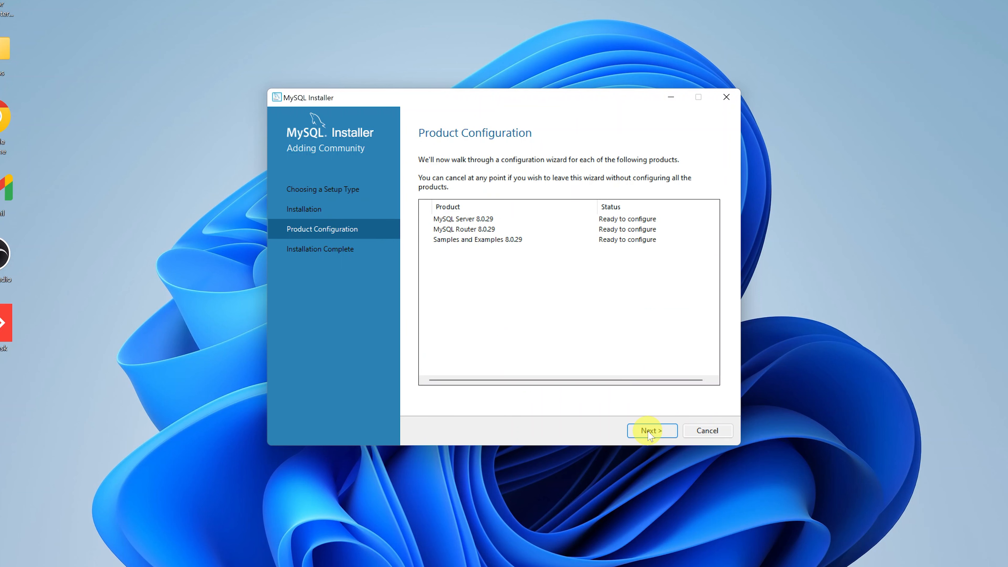
Keep Development Computer, TCP/IP port 3306 and strong password encryption for the server.
{"action": "left_click", "coordinate": [650, 433]}
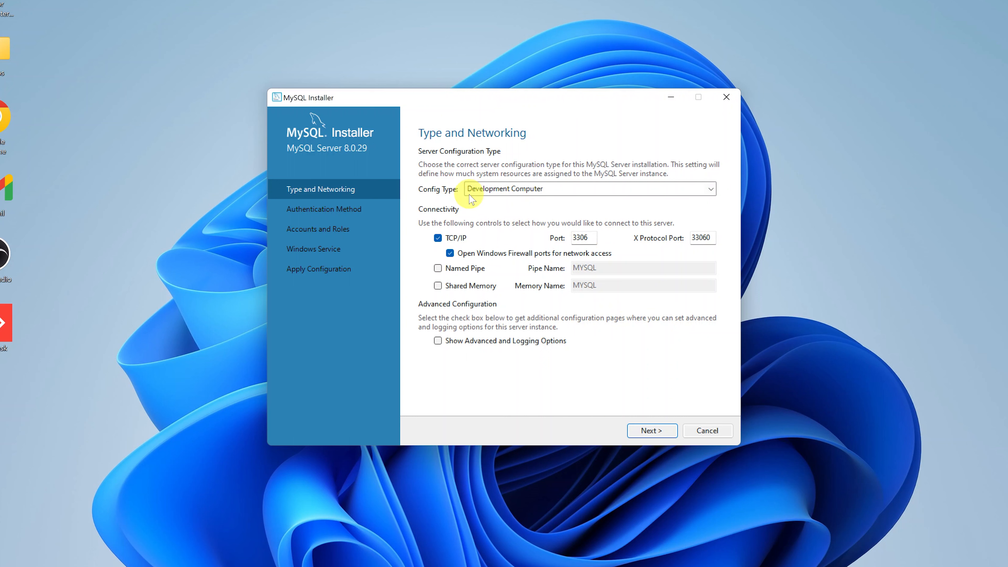
{"action": "left_click", "coordinate": [649, 432]}
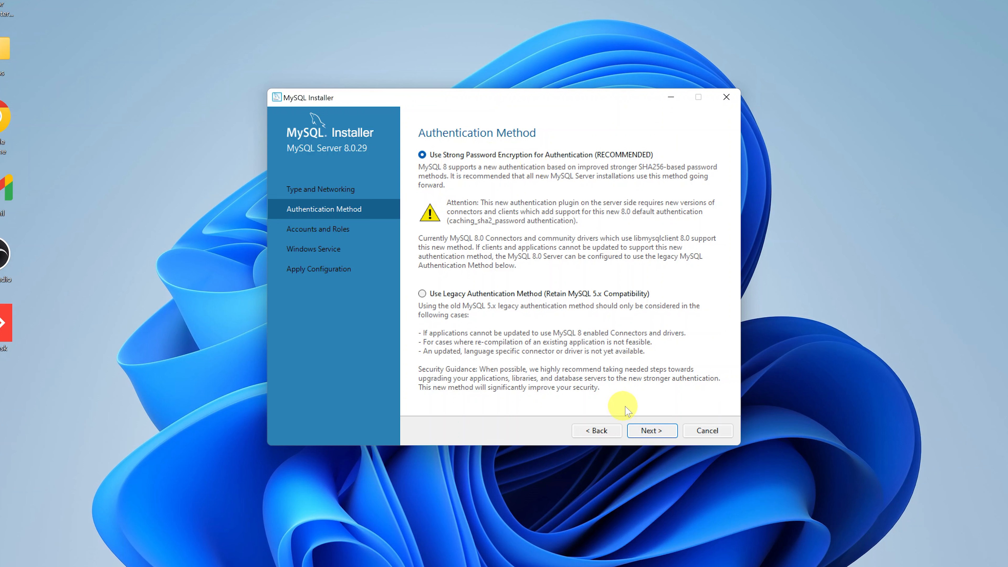
{"action": "left_click", "coordinate": [646, 431]}
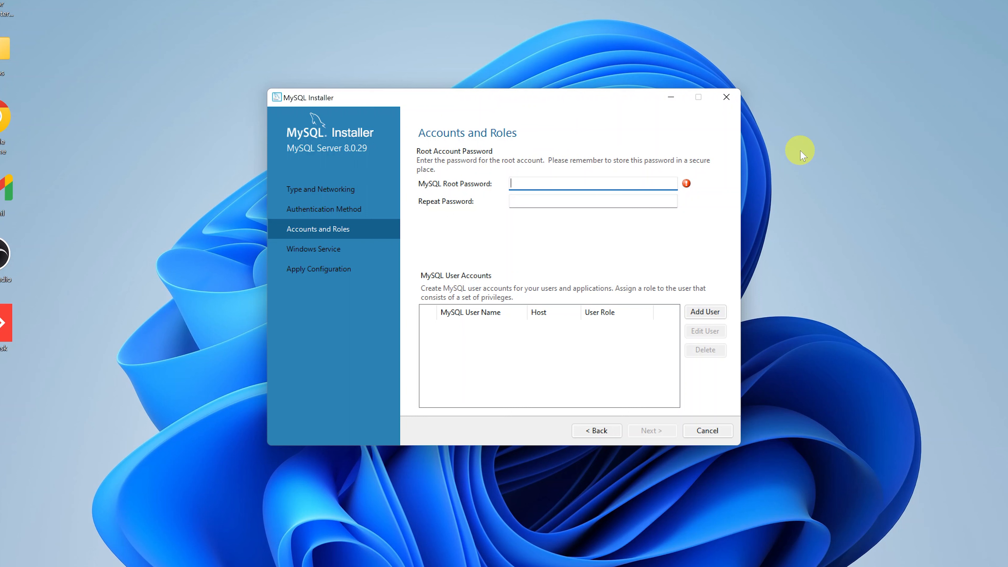
Enter the root password in both MySQL Root Password and Repeat Password fields.
{"action": "type", "text": "12345"}
{"action": "left_click", "coordinate": [529, 200]}
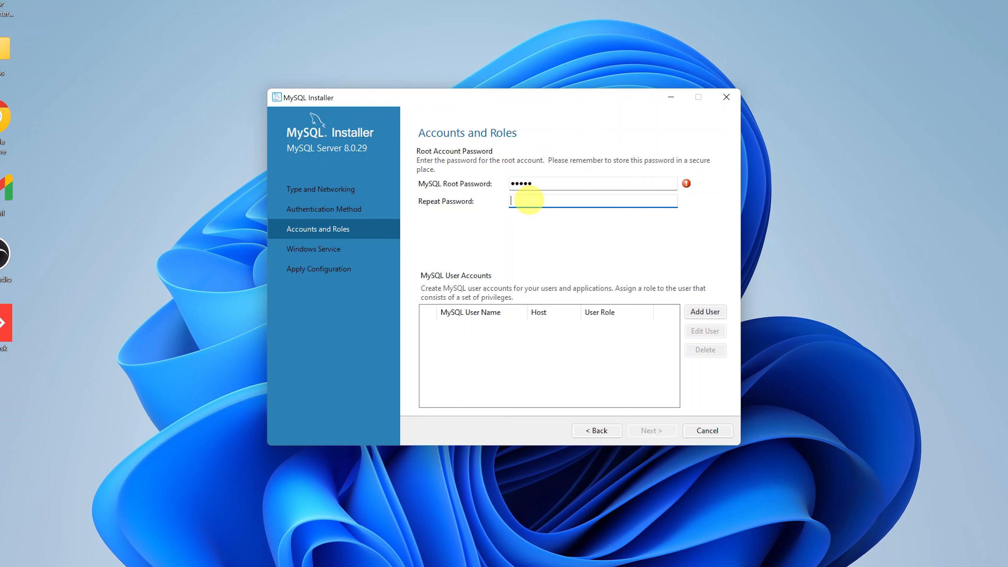
{"action": "type", "text": "12345"}
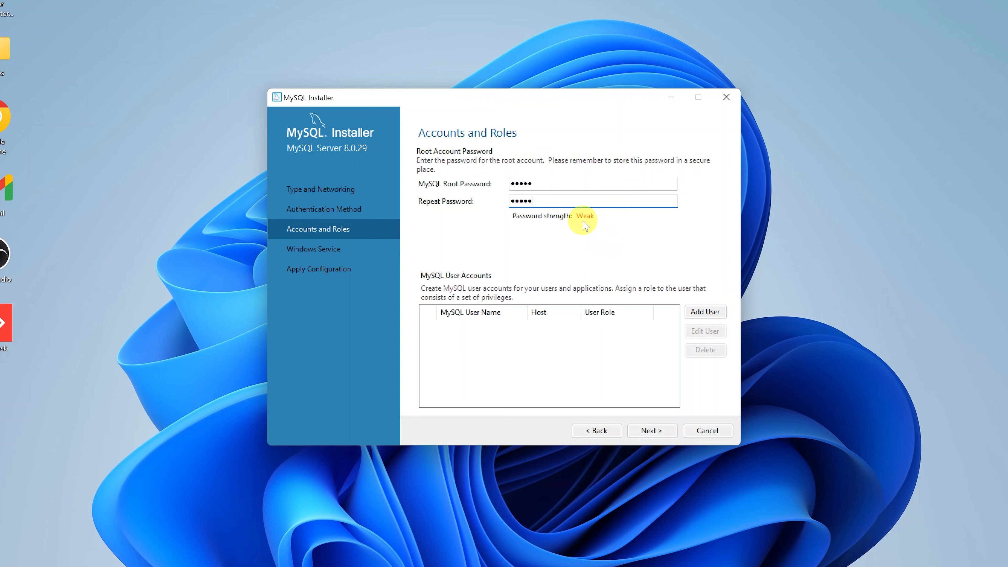
{"action": "key", "text": "Tab"}
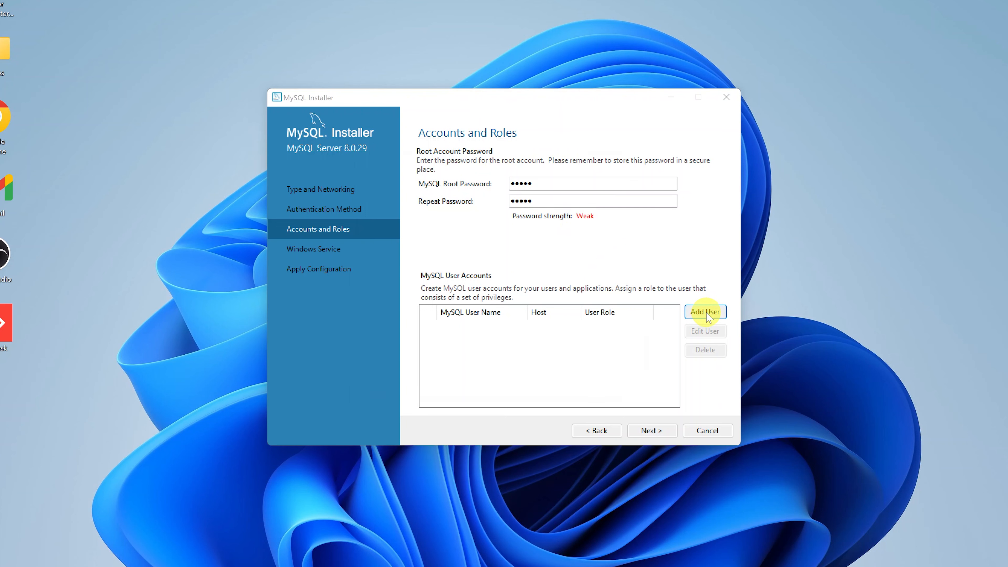
{"action": "left_click", "coordinate": [706, 313]}
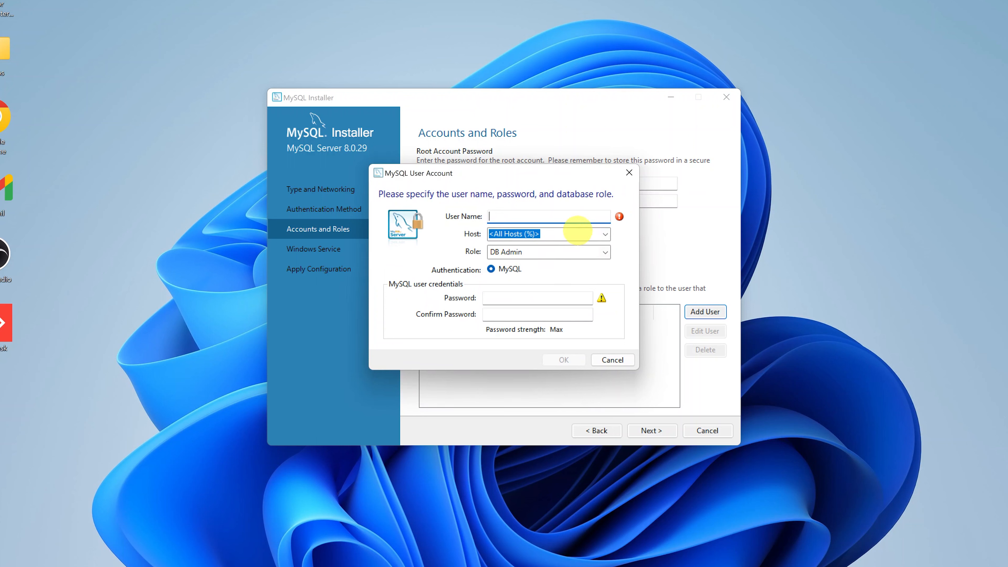
{"action": "left_click", "coordinate": [605, 252]}
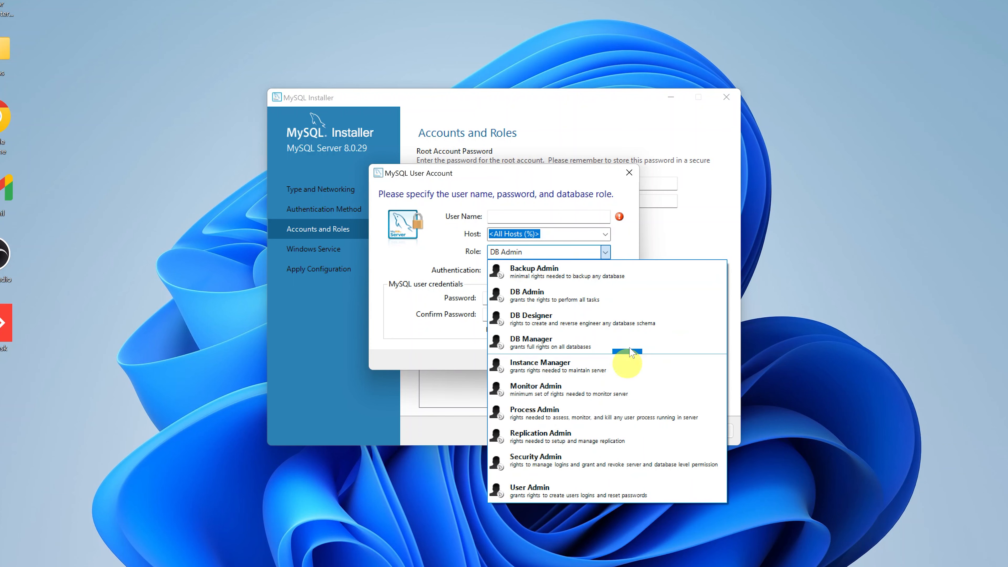
{"action": "left_click", "coordinate": [624, 254]}
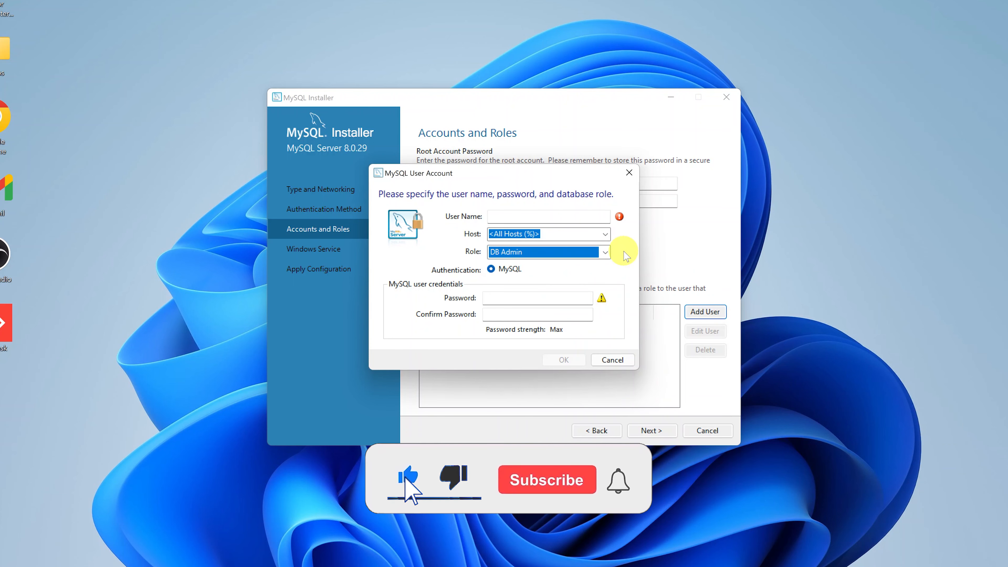
{"action": "left_click", "coordinate": [629, 173]}
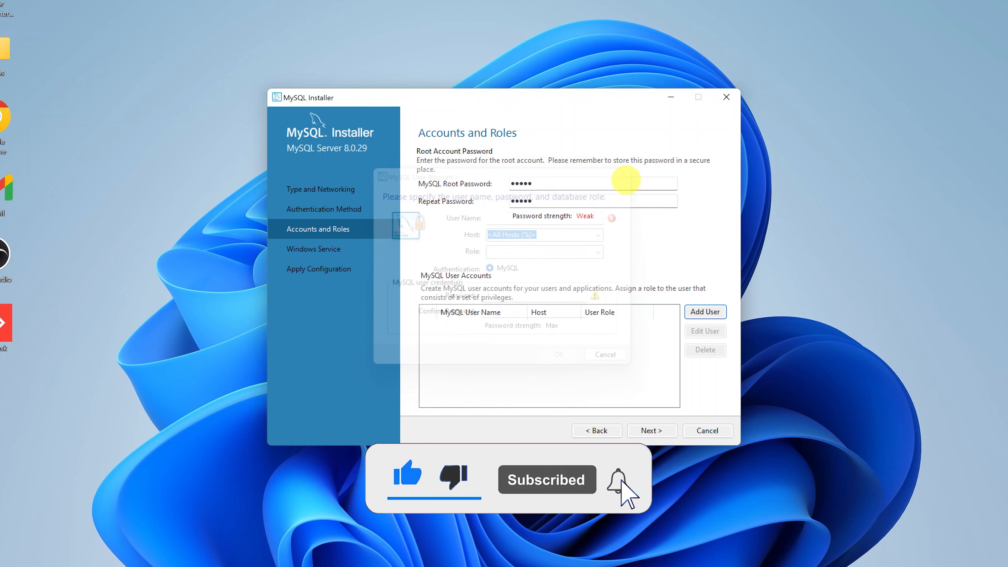
Accept the Windows service settings and apply the MySQL Server 8.0.29 configuration.
{"action": "left_click", "coordinate": [653, 432]}
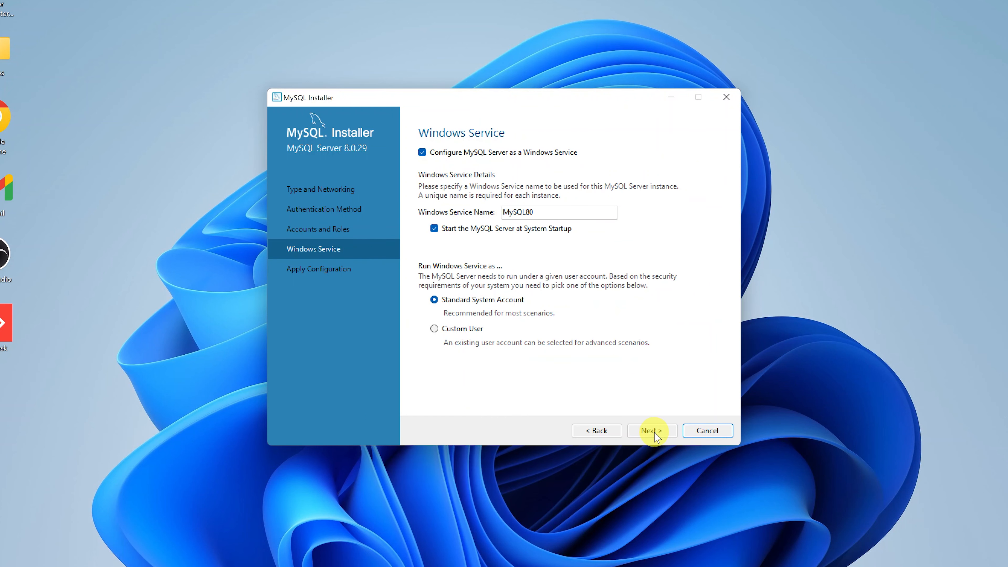
{"action": "left_click", "coordinate": [647, 432]}
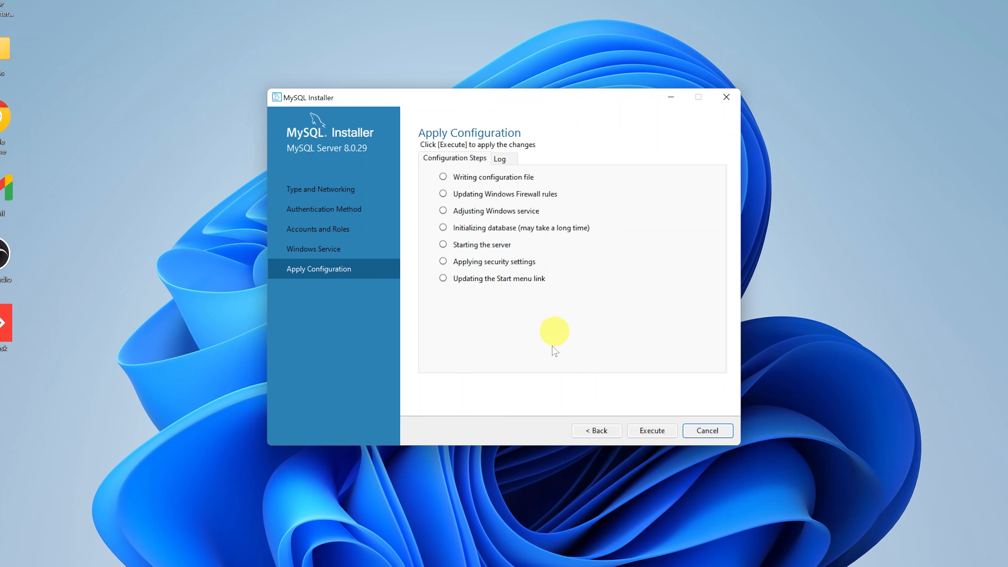
{"action": "left_click", "coordinate": [659, 436]}
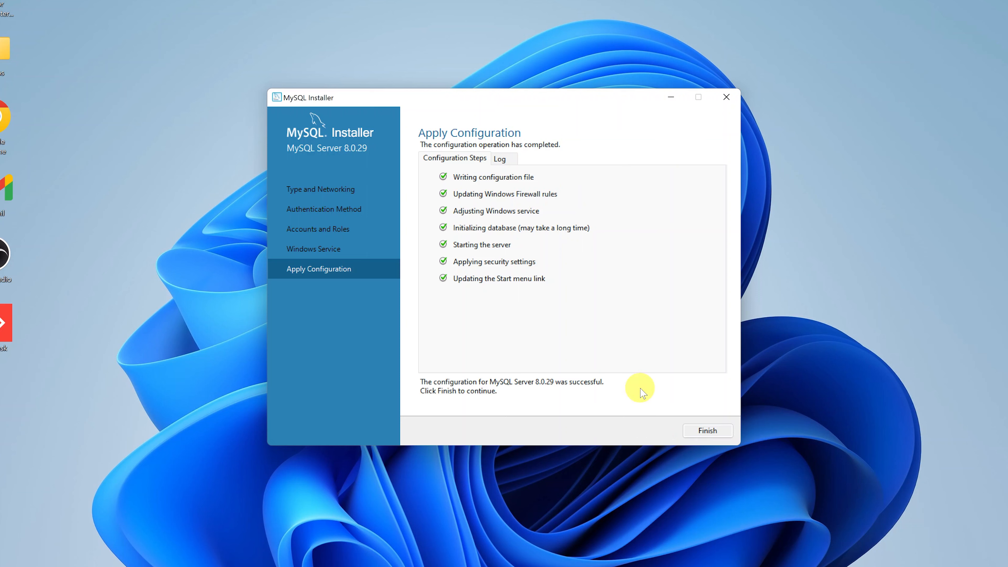
{"action": "left_click", "coordinate": [706, 432]}
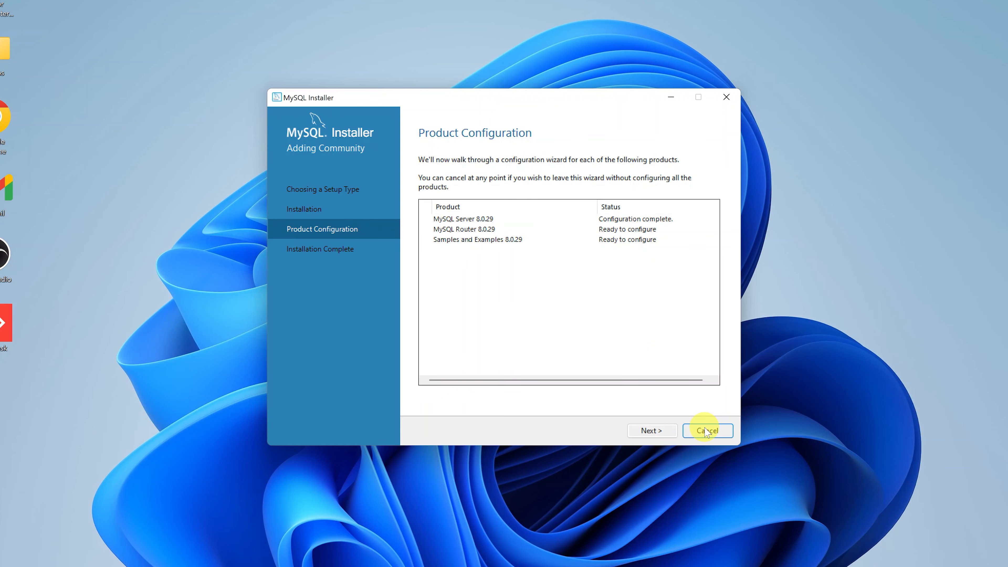
Skip MySQL Router bootstrapping and continue to the Samples and Examples setup.
{"action": "left_click", "coordinate": [654, 431]}
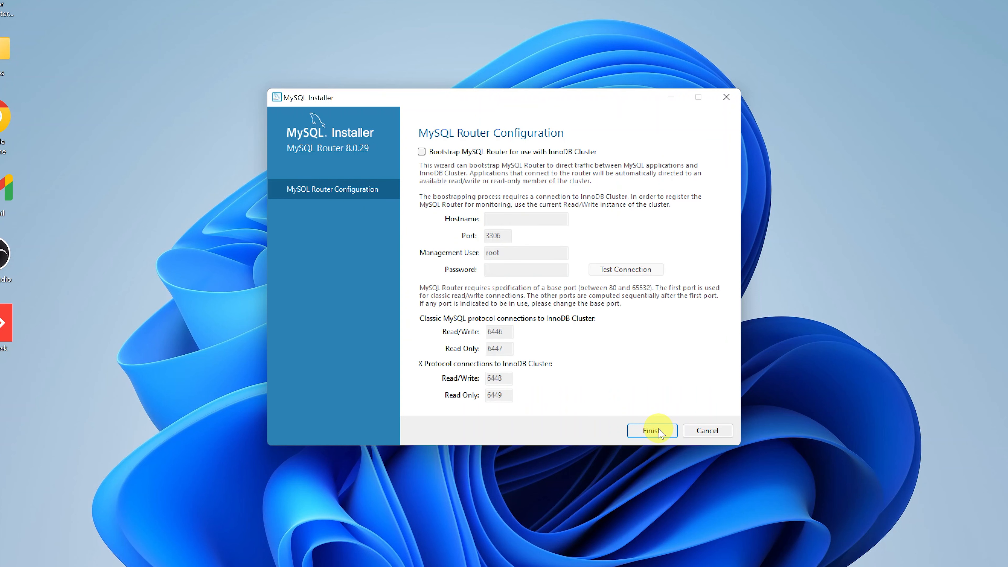
{"action": "left_click", "coordinate": [659, 433]}
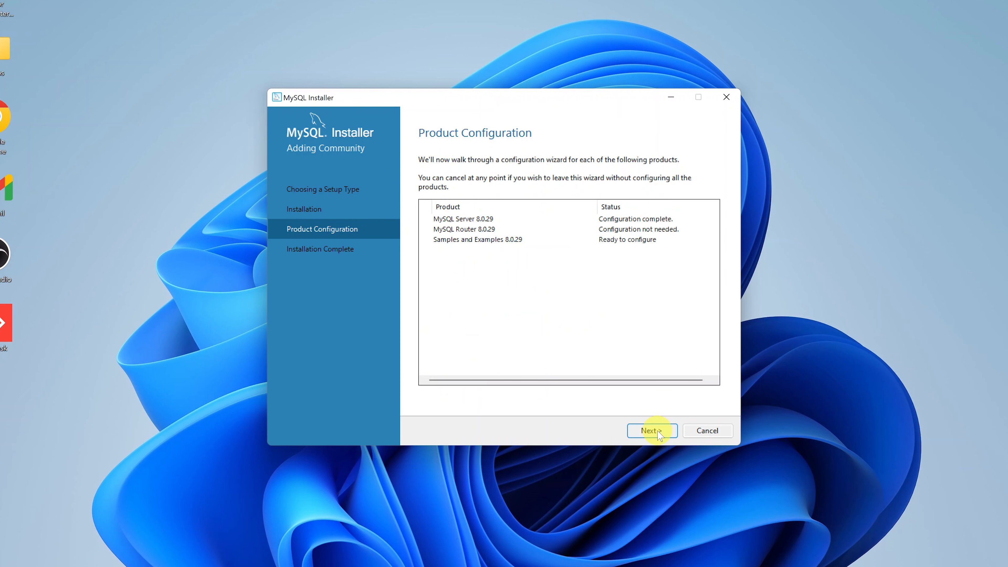
{"action": "left_click", "coordinate": [656, 432]}
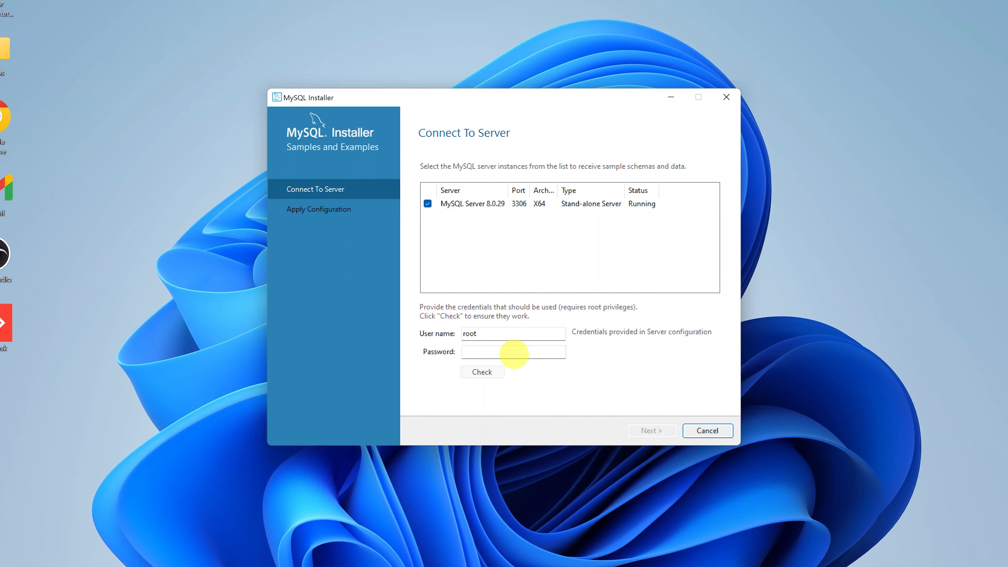
Enter the root password and verify the connection to the running server.
{"action": "left_click", "coordinate": [514, 353]}
{"action": "type", "text": "12345"}
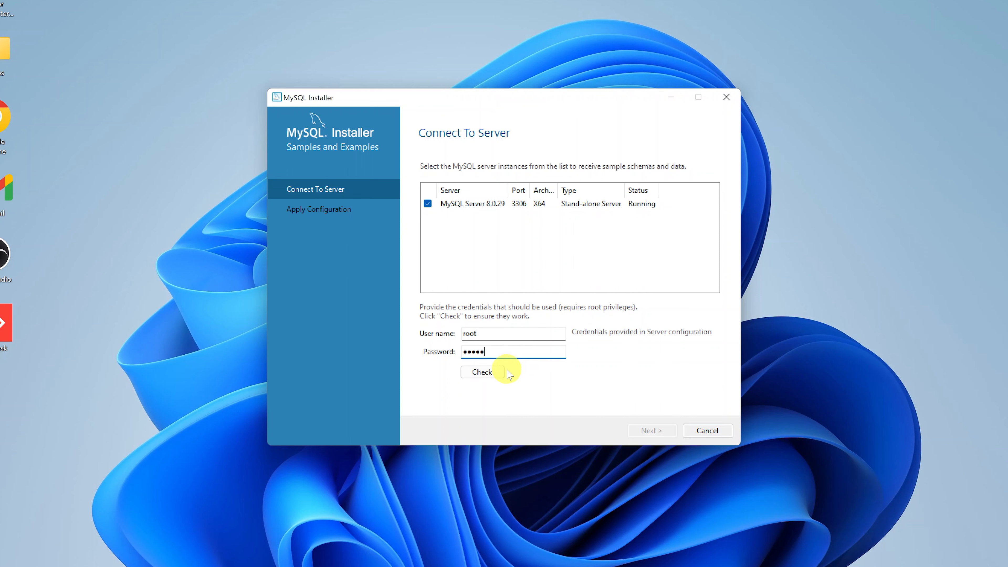
{"action": "left_click", "coordinate": [480, 375]}
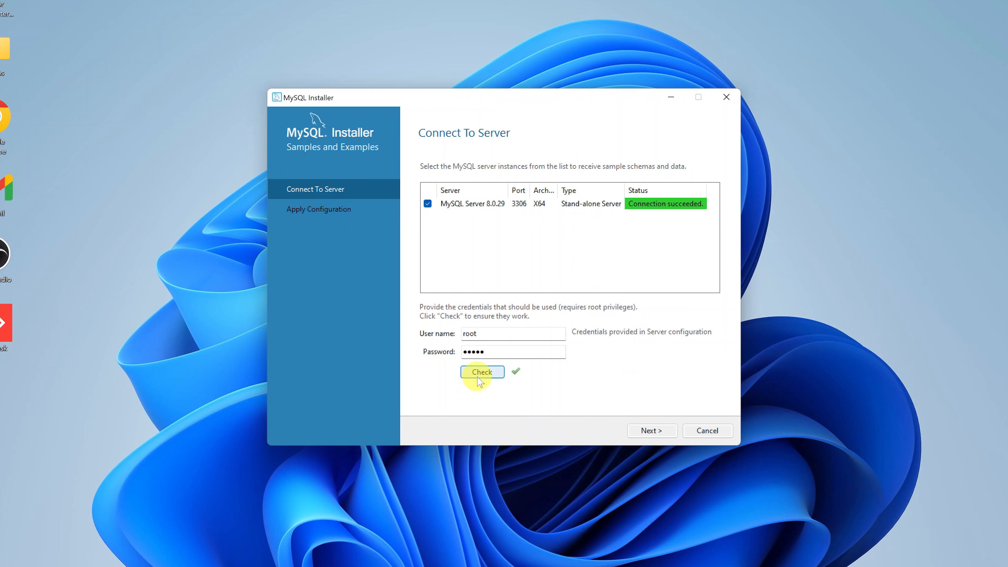
Run the sample schema scripts and finish the Samples and Examples configuration.
{"action": "left_click", "coordinate": [652, 430]}
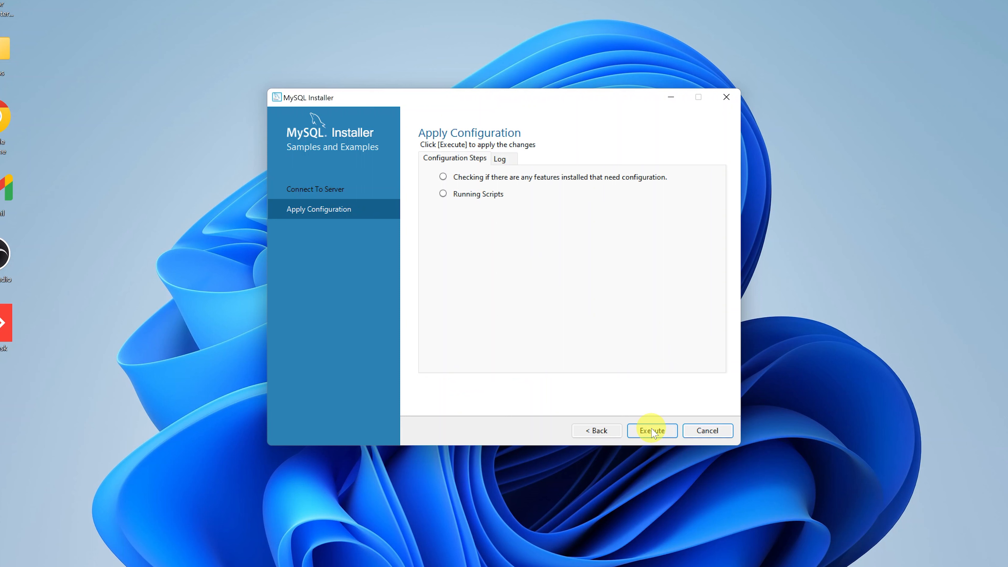
{"action": "left_click", "coordinate": [653, 431]}
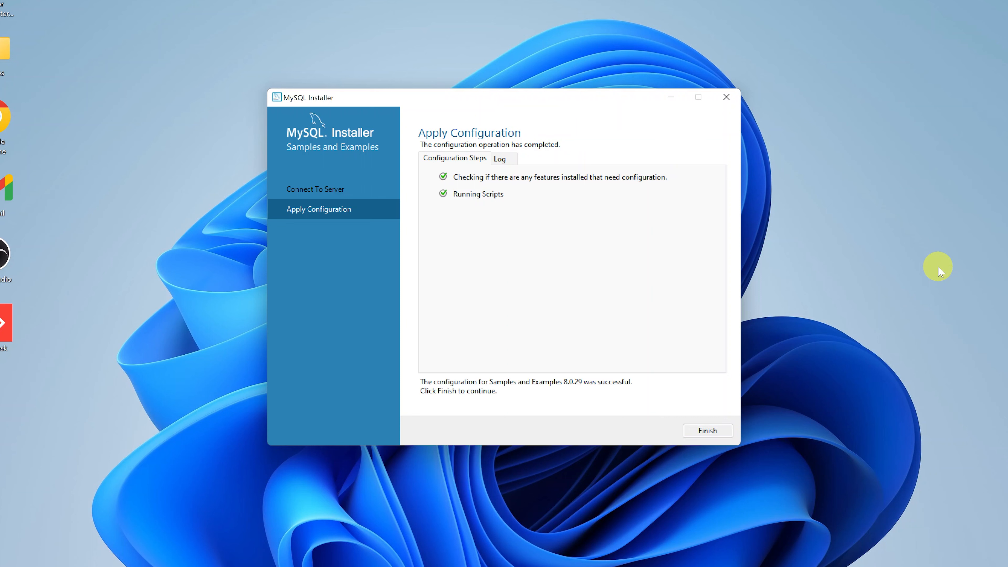
{"action": "left_click", "coordinate": [714, 431]}
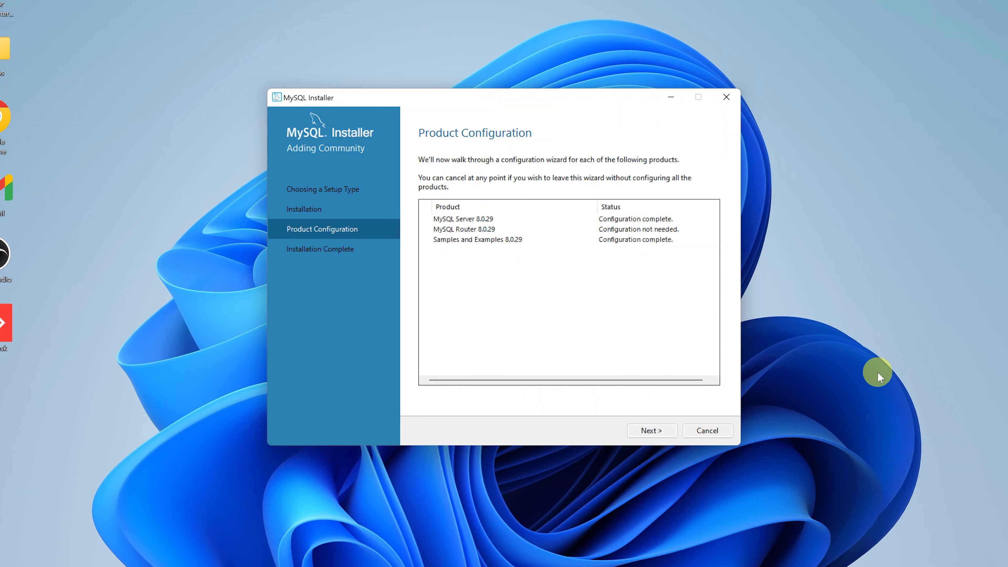
Finish the installer so Workbench and Shell start, then minimize Workbench to show the Shell console.
{"action": "left_click", "coordinate": [643, 430]}
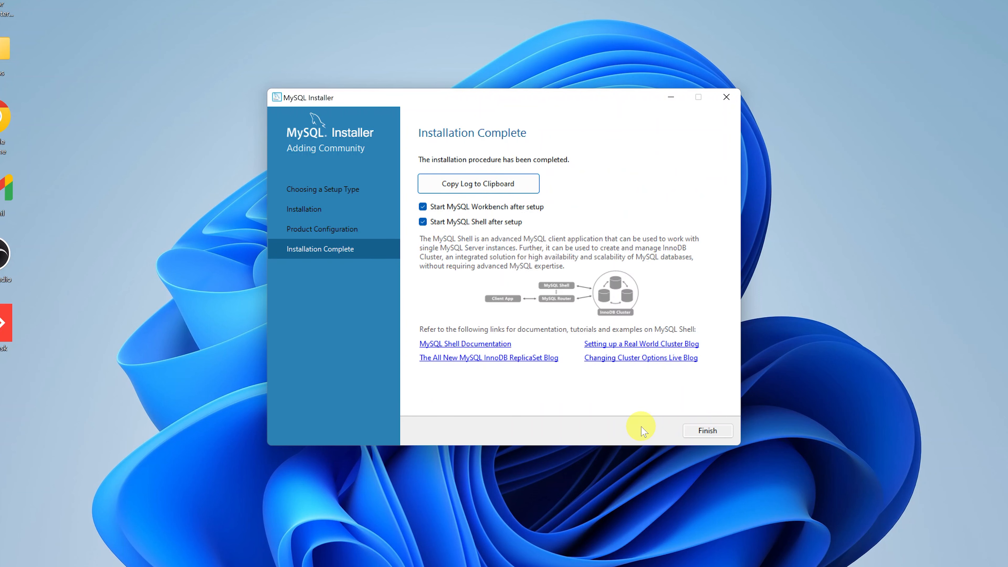
{"action": "left_click", "coordinate": [705, 430]}
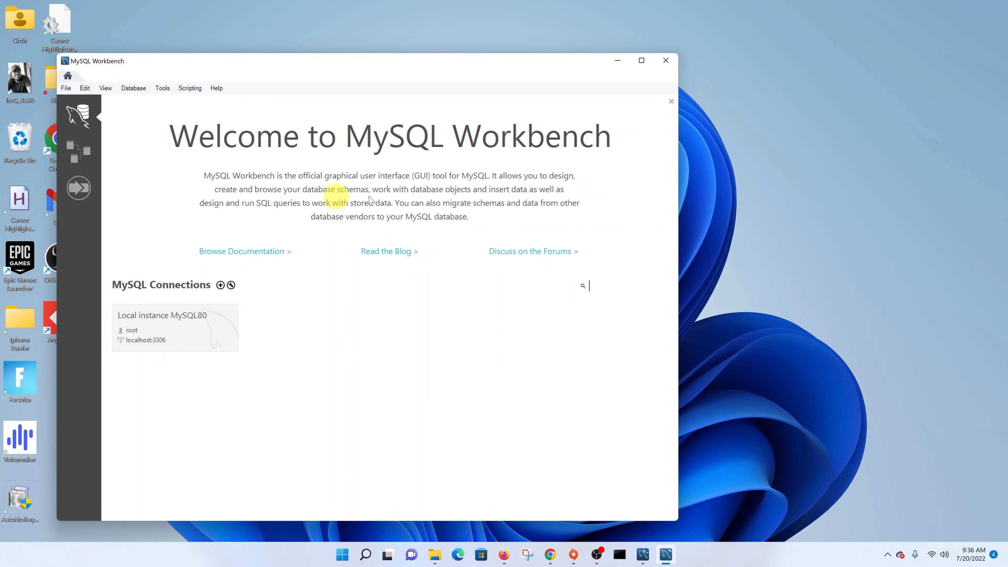
{"action": "left_click", "coordinate": [617, 60]}
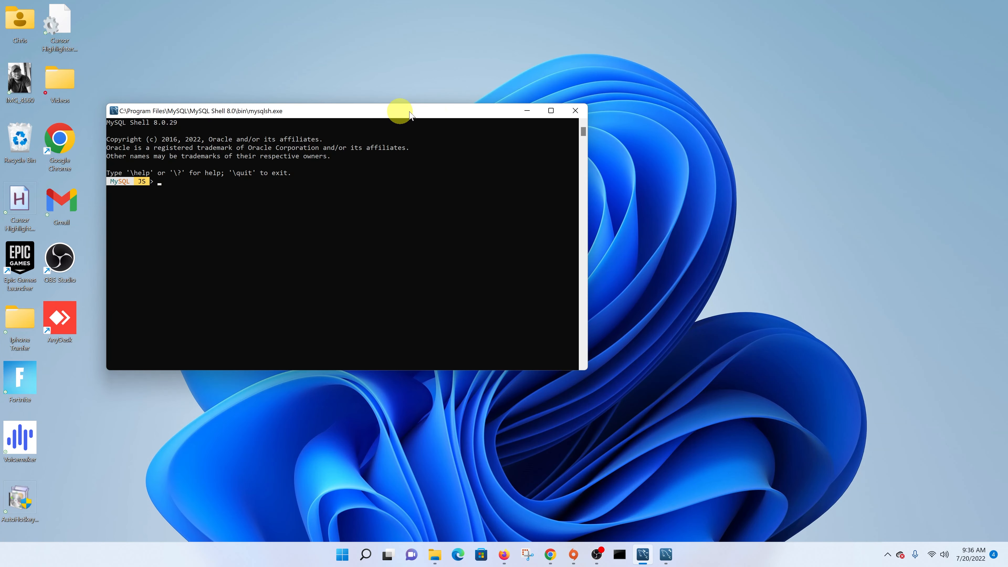
Center the Shell console and try 'help' and '/help' at the prompt, both failing.
{"action": "left_click_drag", "start_coordinate": [401, 113], "coordinate": [566, 116]}
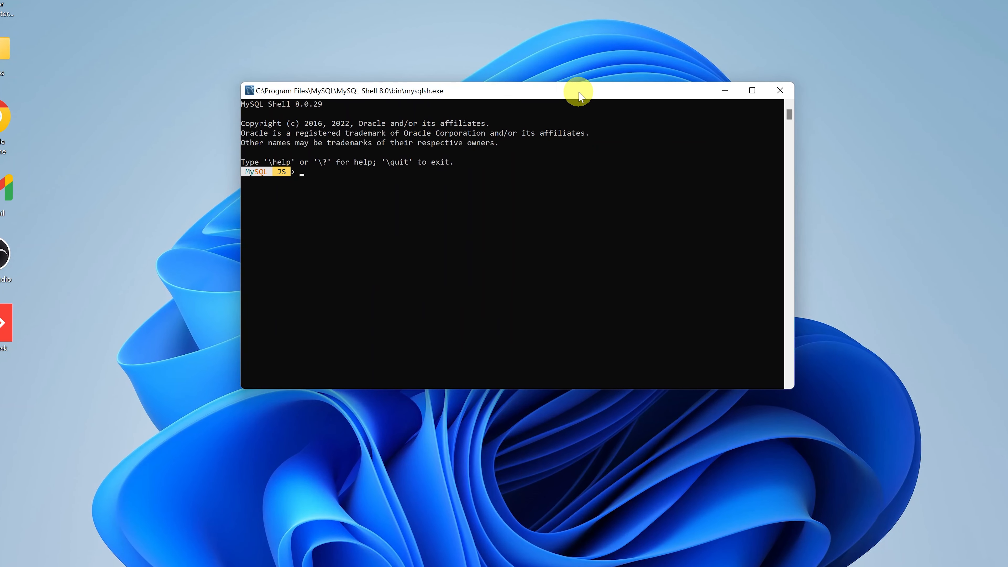
{"action": "type", "text": "help"}
{"action": "key", "text": "Return"}
{"action": "type", "text": "/help"}
{"action": "key", "text": "Return"}
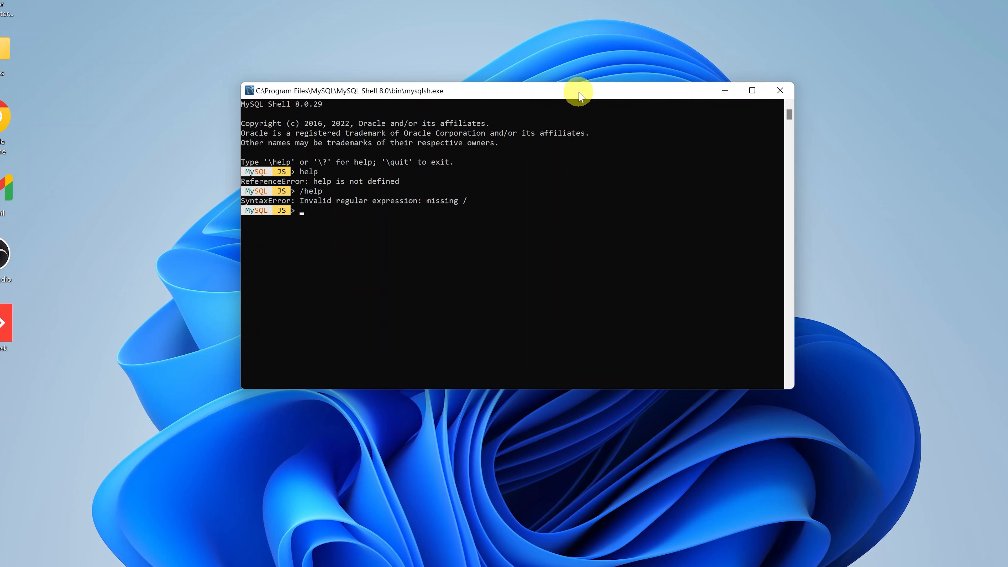
Run '\help' and scroll through its list of shell commands, global objects and examples.
{"action": "type", "text": "\\help"}
{"action": "key", "text": "Return"}
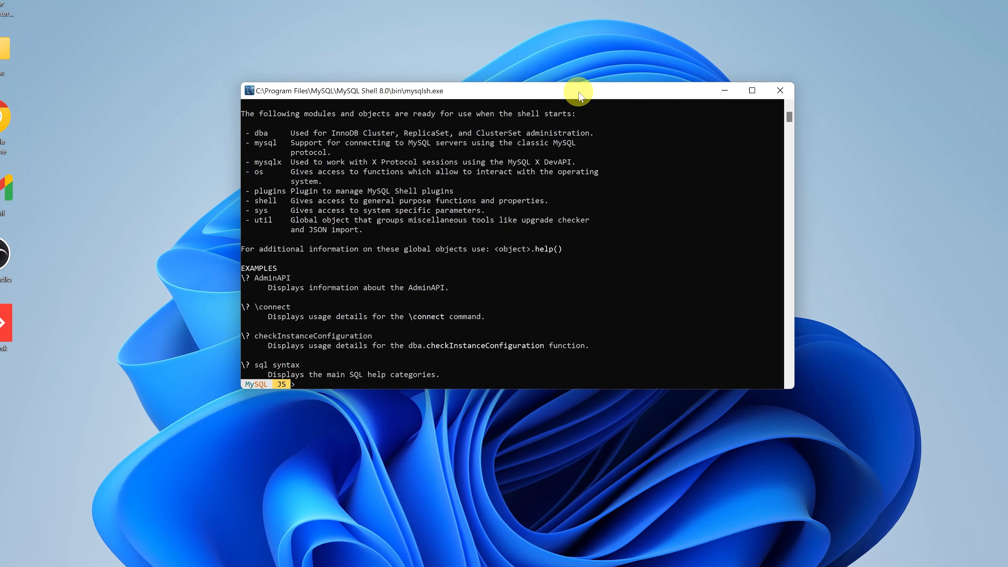
{"action": "scroll", "coordinate": [415, 249], "scroll_direction": "up", "scroll_amount": 2}
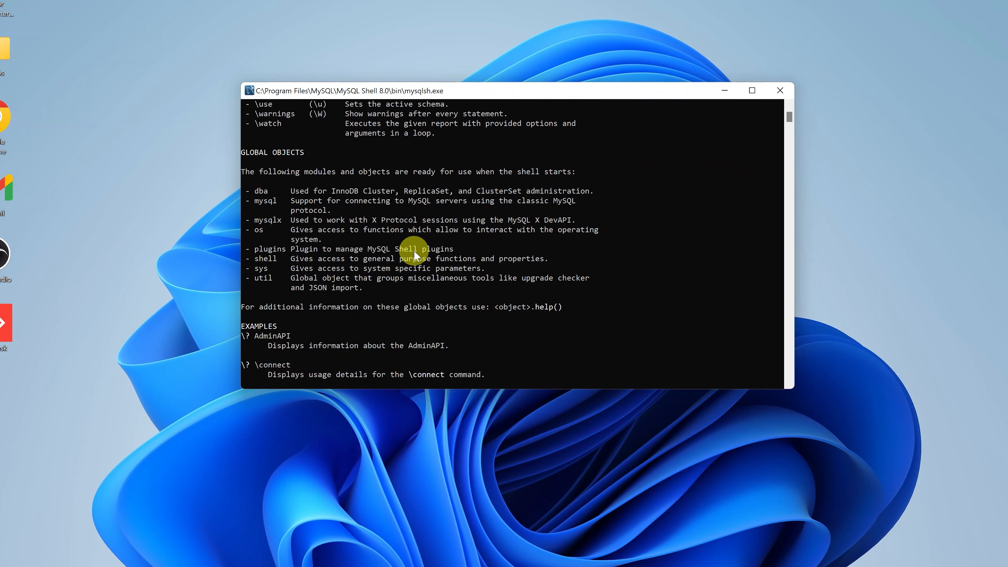
{"action": "scroll", "coordinate": [420, 246], "scroll_direction": "up", "scroll_amount": 2}
{"action": "scroll", "coordinate": [419, 247], "scroll_direction": "up", "scroll_amount": 7}
{"action": "scroll", "coordinate": [420, 247], "scroll_direction": "down", "scroll_amount": 7}
{"action": "scroll", "coordinate": [420, 246], "scroll_direction": "down", "scroll_amount": 7}
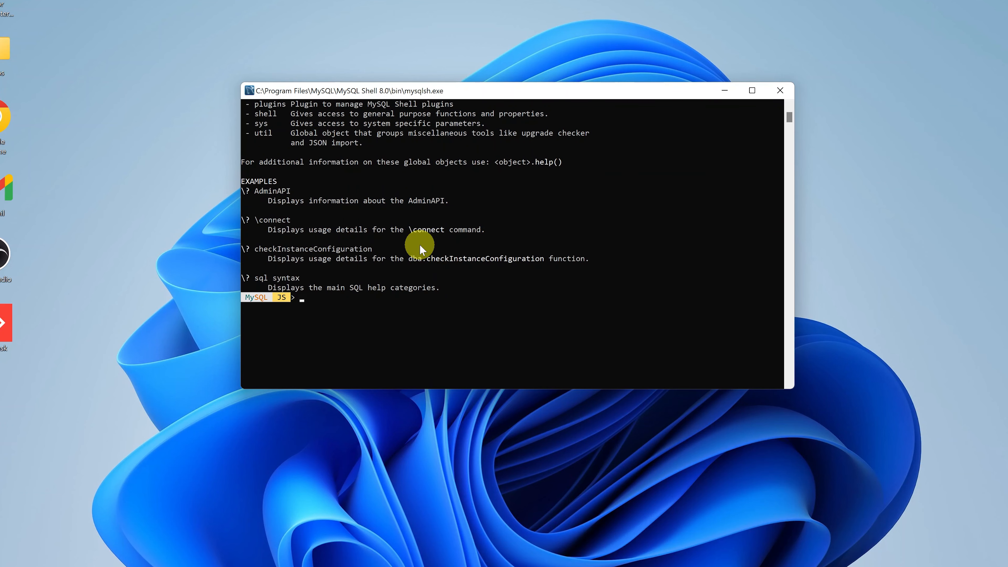